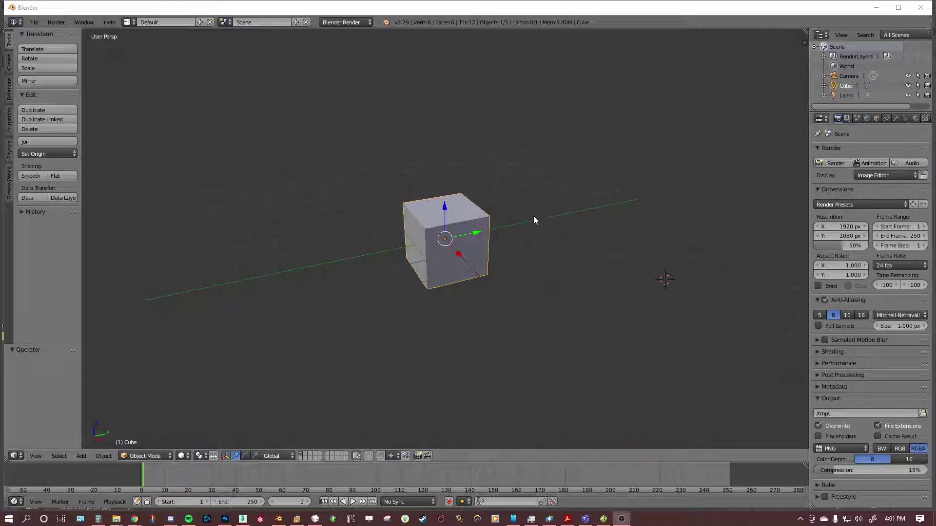
{"action": "mouse_move", "coordinate": [533, 218]}
{"action": "middle_mouse_down"}
{"action": "mouse_move", "coordinate": [543, 219]}
{"action": "mouse_move", "coordinate": [518, 230]}
{"action": "mouse_move", "coordinate": [402, 217]}
{"action": "mouse_move", "coordinate": [529, 214]}
{"action": "mouse_move", "coordinate": [530, 244]}
{"action": "mouse_move", "coordinate": [553, 214]}
{"action": "mouse_move", "coordinate": [463, 226]}
{"action": "mouse_move", "coordinate": [534, 222]}
{"action": "middle_mouse_up"}
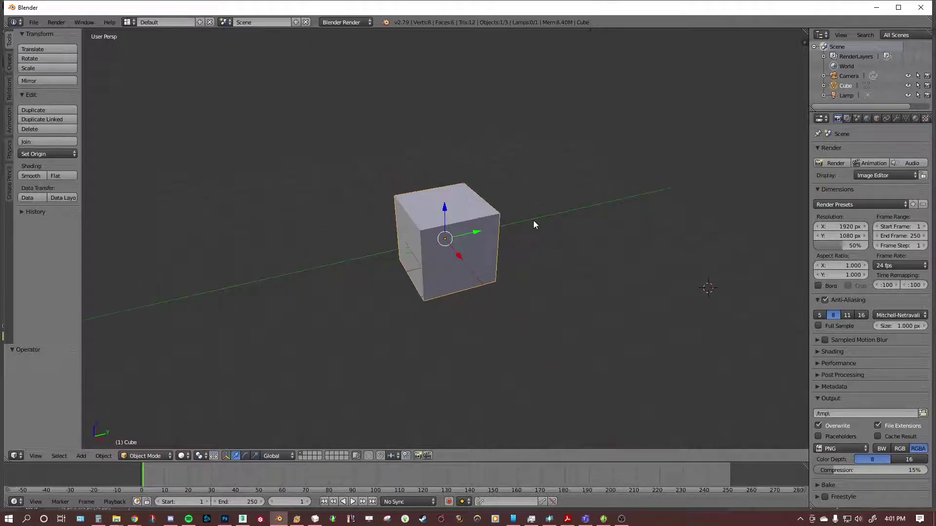
{"action": "scroll", "coordinate": [534, 220], "scroll_direction": "up", "scroll_amount": 1}
{"action": "scroll", "coordinate": [546, 217], "scroll_direction": "up", "scroll_amount": 2}
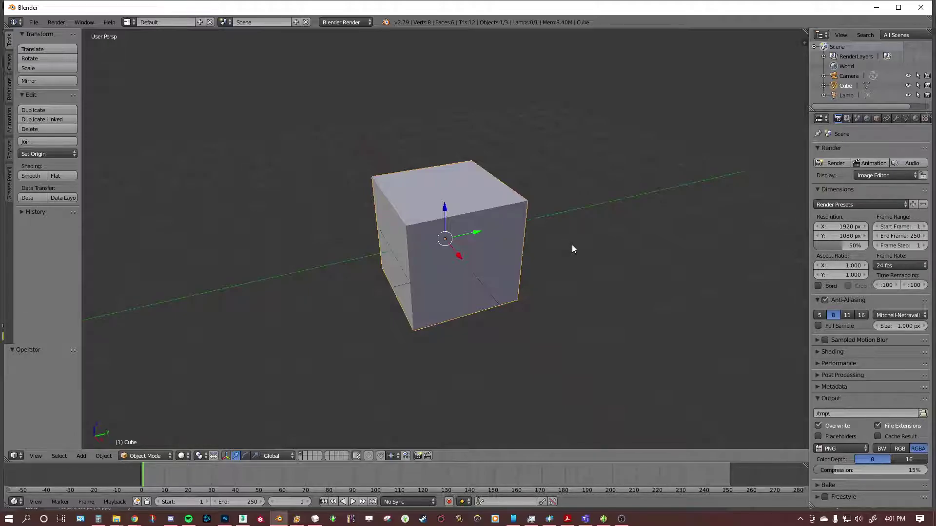
{"action": "mouse_move", "coordinate": [564, 271]}
{"action": "middle_mouse_down"}
{"action": "mouse_move", "coordinate": [672, 253]}
{"action": "mouse_move", "coordinate": [559, 268]}
{"action": "mouse_move", "coordinate": [566, 293]}
{"action": "mouse_move", "coordinate": [574, 268]}
{"action": "mouse_move", "coordinate": [596, 265]}
{"action": "mouse_move", "coordinate": [567, 271]}
{"action": "mouse_move", "coordinate": [563, 261]}
{"action": "mouse_move", "coordinate": [583, 256]}
{"action": "mouse_move", "coordinate": [550, 263]}
{"action": "middle_mouse_up"}
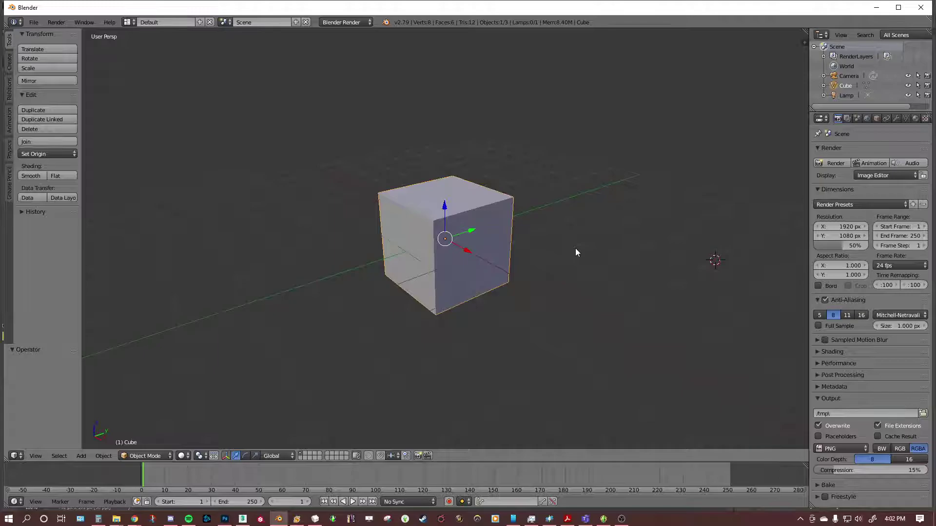
{"action": "scroll", "coordinate": [614, 233], "scroll_direction": "down", "scroll_amount": 2}
{"action": "scroll", "coordinate": [612, 236], "scroll_direction": "up", "scroll_amount": 2}
{"action": "scroll", "coordinate": [612, 235], "scroll_direction": "down", "scroll_amount": 1}
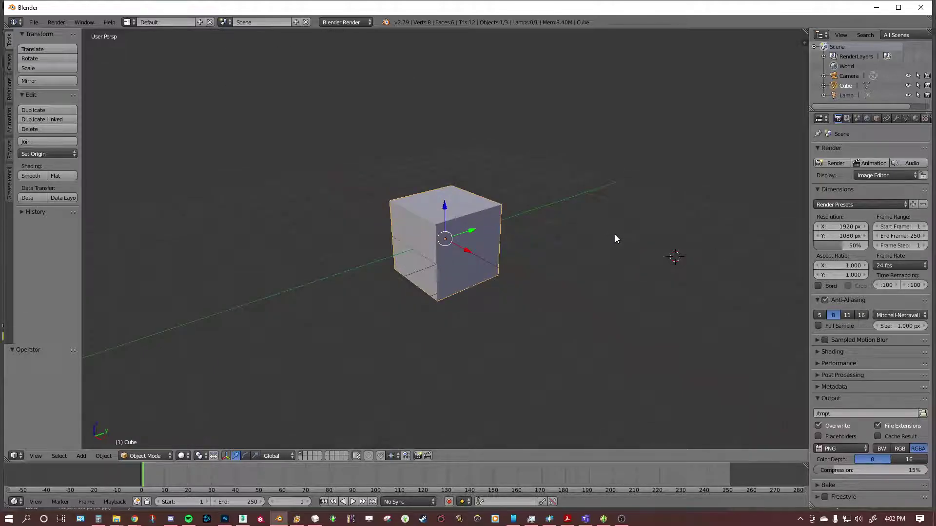
Step: Open the file 3t2-AF-empty.blend from the Sims3ConversionFiles folder
{"action": "left_click", "coordinate": [34, 23]}
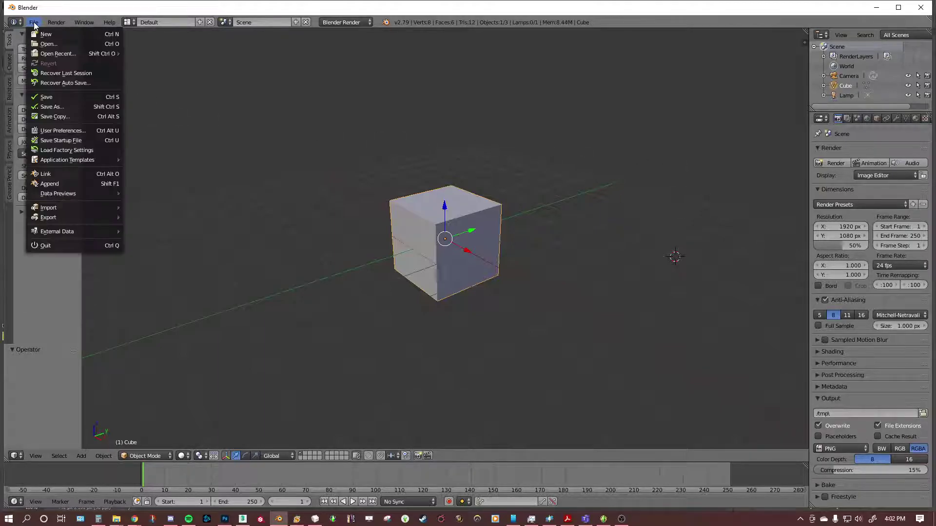
{"action": "left_click", "coordinate": [43, 44]}
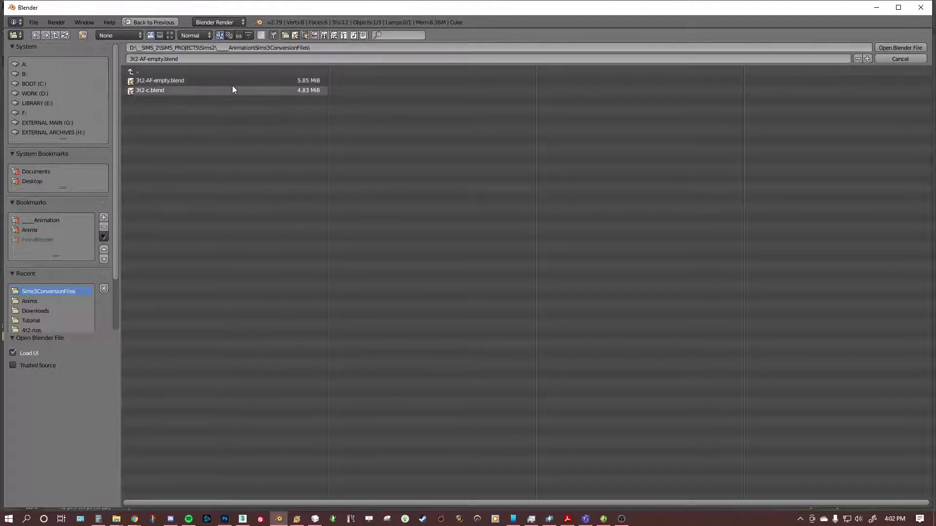
{"action": "double_click", "coordinate": [199, 80]}
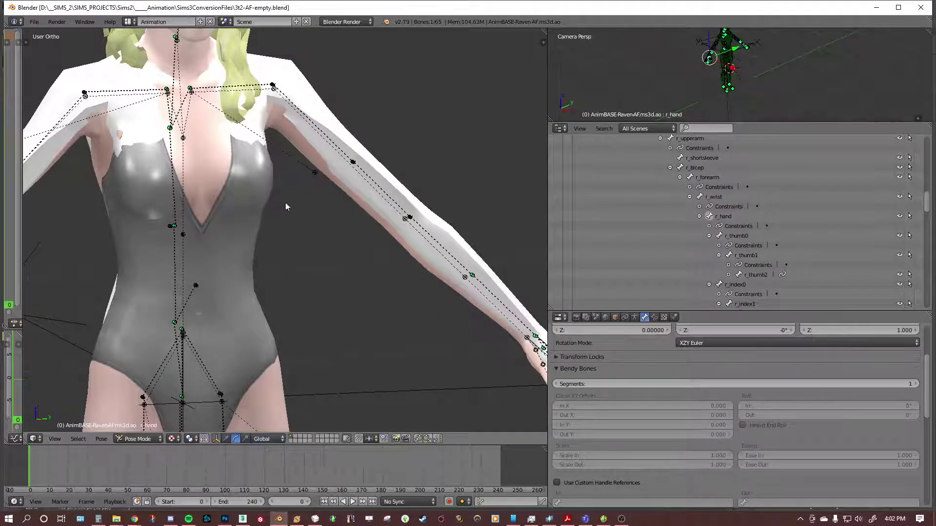
{"action": "scroll", "coordinate": [276, 196], "scroll_direction": "up", "scroll_amount": 1}
{"action": "scroll", "coordinate": [276, 196], "scroll_direction": "down", "scroll_amount": 4}
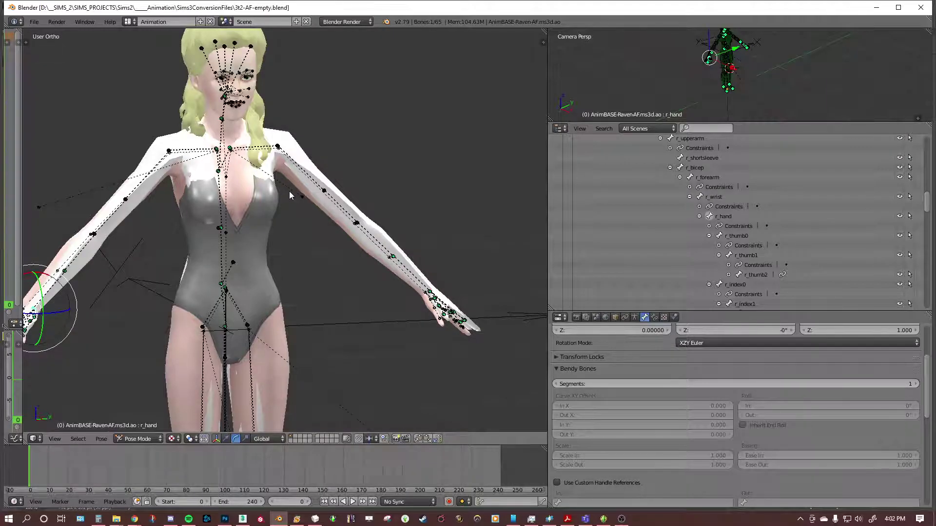
{"action": "scroll", "coordinate": [297, 229], "scroll_direction": "up", "scroll_amount": 3}
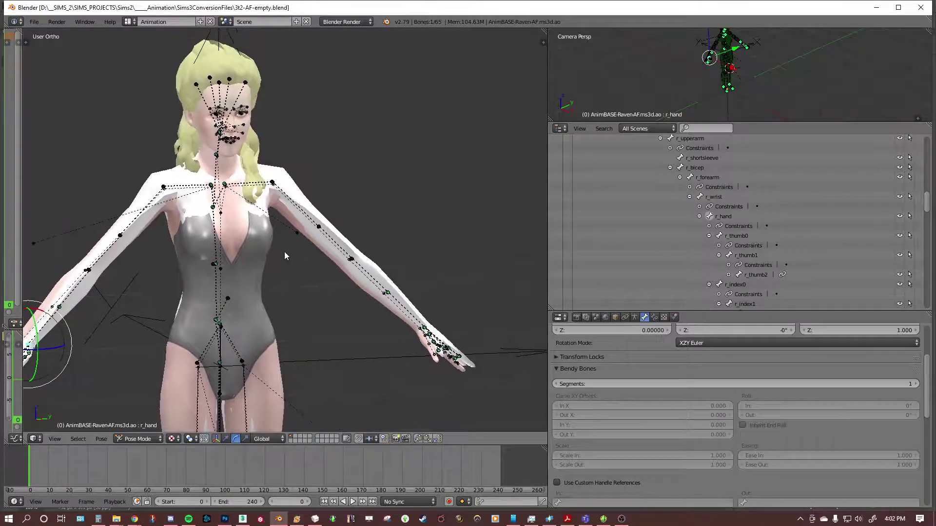
{"action": "scroll", "coordinate": [285, 252], "scroll_direction": "down", "scroll_amount": 4}
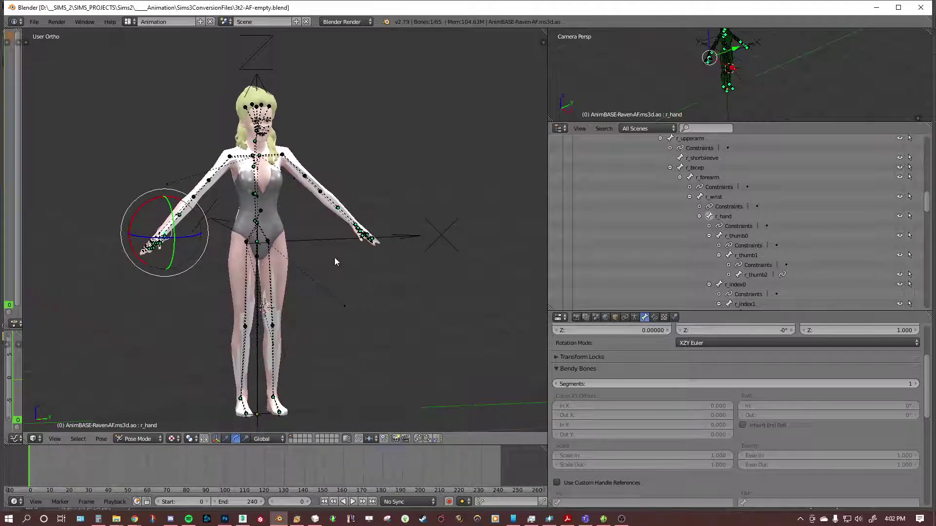
{"action": "mouse_move", "coordinate": [334, 257]}
{"action": "middle_mouse_down"}
{"action": "mouse_move", "coordinate": [313, 268]}
{"action": "mouse_move", "coordinate": [330, 263]}
{"action": "mouse_move", "coordinate": [328, 250]}
{"action": "middle_mouse_up"}
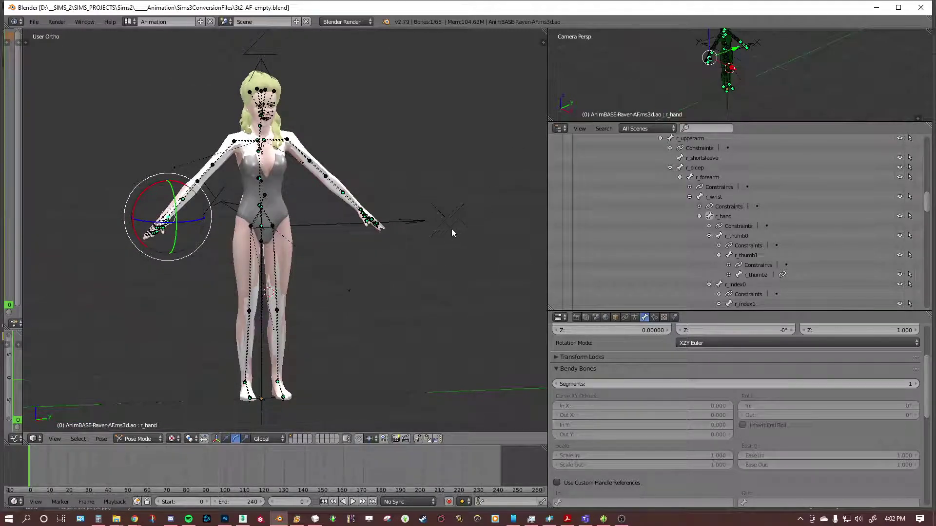
Step: Collapse the AnimBASE-Raven-AF.ms3d.ao armature's hierarchy in the outliner and select the afRig armature
{"action": "scroll", "coordinate": [835, 253], "scroll_direction": "down", "scroll_amount": 12}
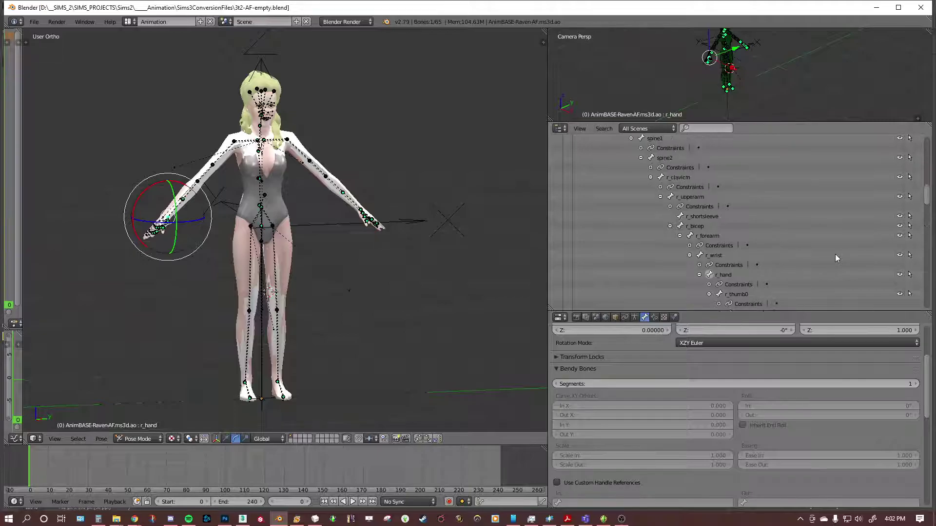
{"action": "scroll", "coordinate": [835, 254], "scroll_direction": "up", "scroll_amount": 10}
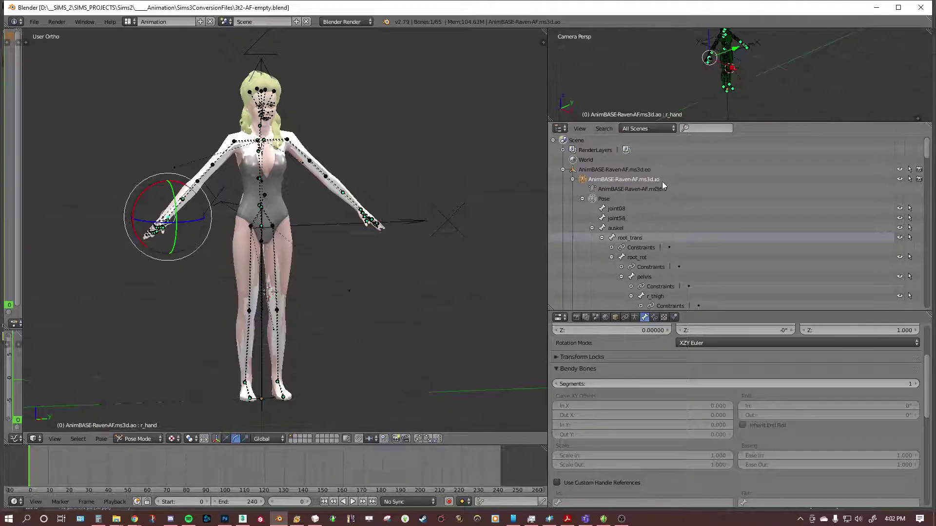
{"action": "left_click", "coordinate": [573, 180]}
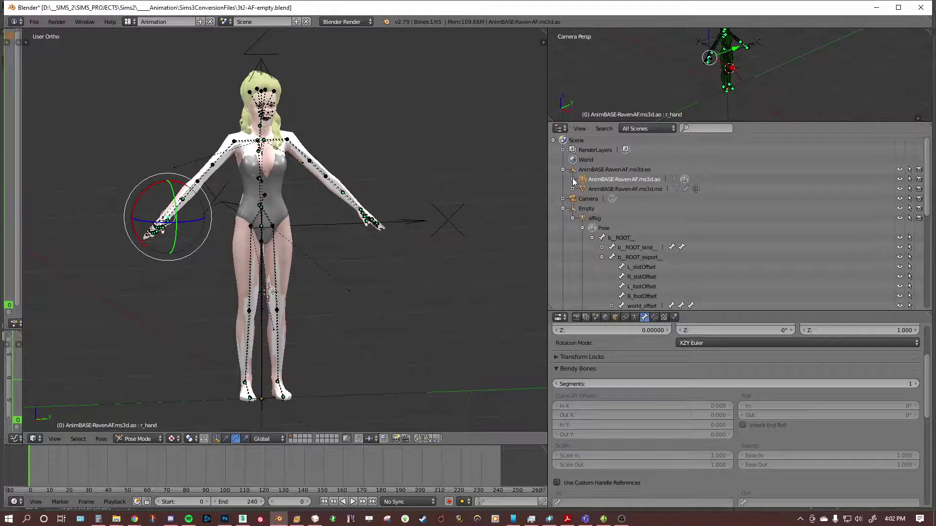
{"action": "left_click", "coordinate": [605, 218]}
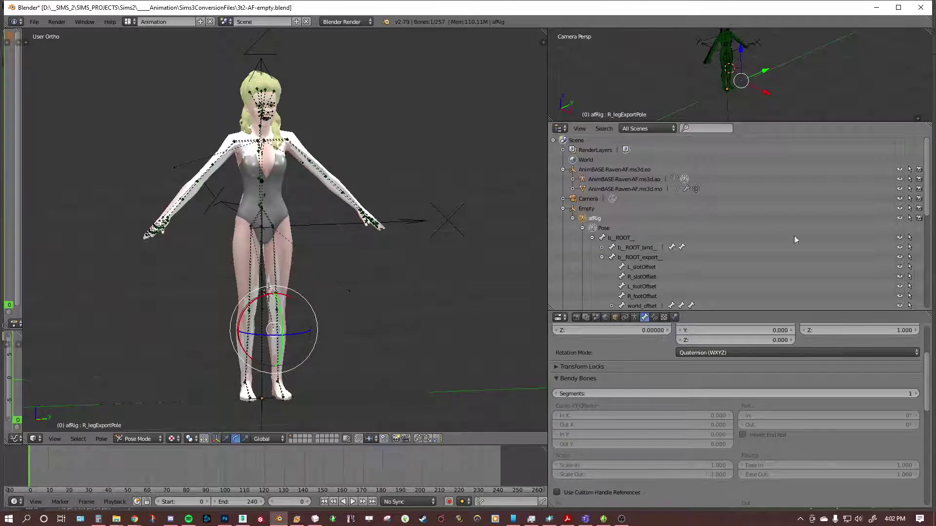
Step: Show the scene properties with the Scene section collapsed, and bring the S3PY Animation Tools into view
{"action": "left_click_drag", "start_coordinate": [773, 310], "coordinate": [773, 313]}
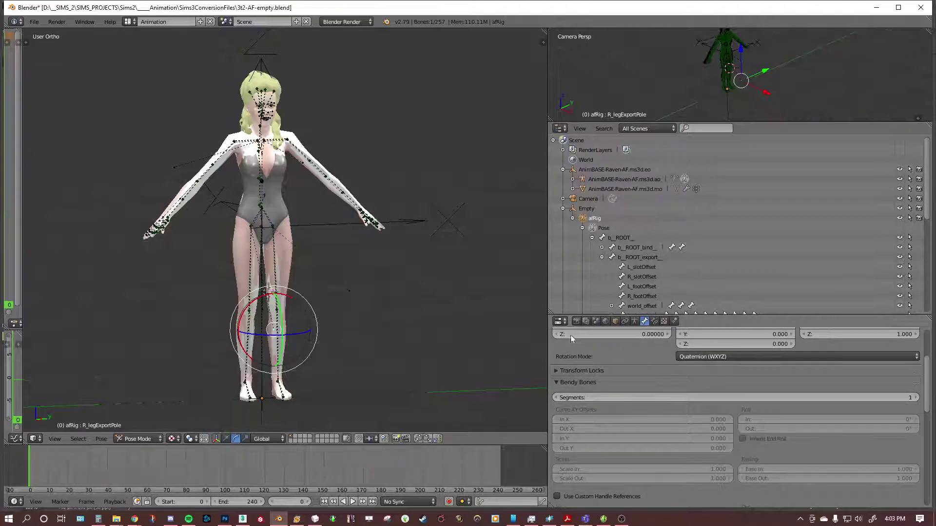
{"action": "left_click", "coordinate": [595, 321]}
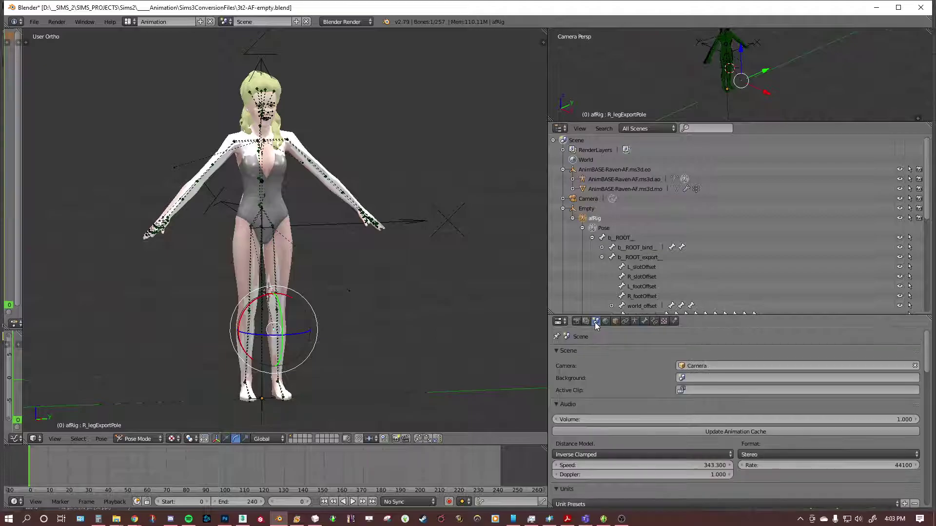
{"action": "left_click", "coordinate": [558, 350]}
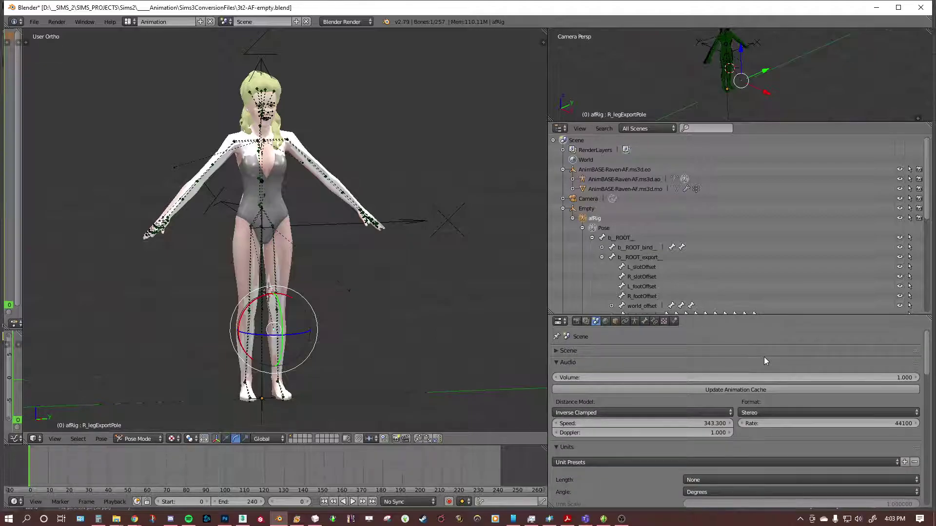
{"action": "scroll", "coordinate": [764, 357], "scroll_direction": "down", "scroll_amount": 3}
{"action": "scroll", "coordinate": [764, 357], "scroll_direction": "down", "scroll_amount": 12}
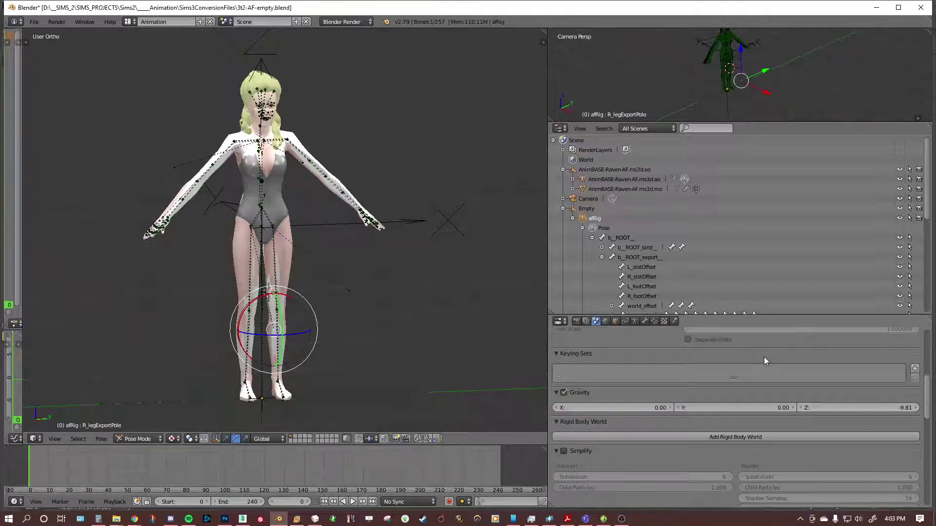
{"action": "scroll", "coordinate": [781, 364], "scroll_direction": "down", "scroll_amount": 15}
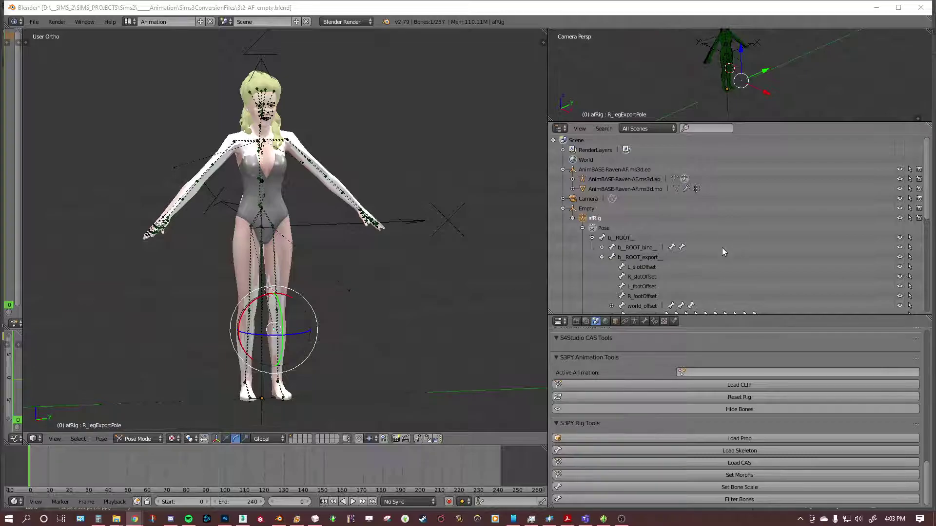
Step: Expand b__ROOT_bind__ and b__Pelvis__ in the afRig hierarchy and select the b__R_Thigh__ bone
{"action": "left_click", "coordinate": [602, 249]}
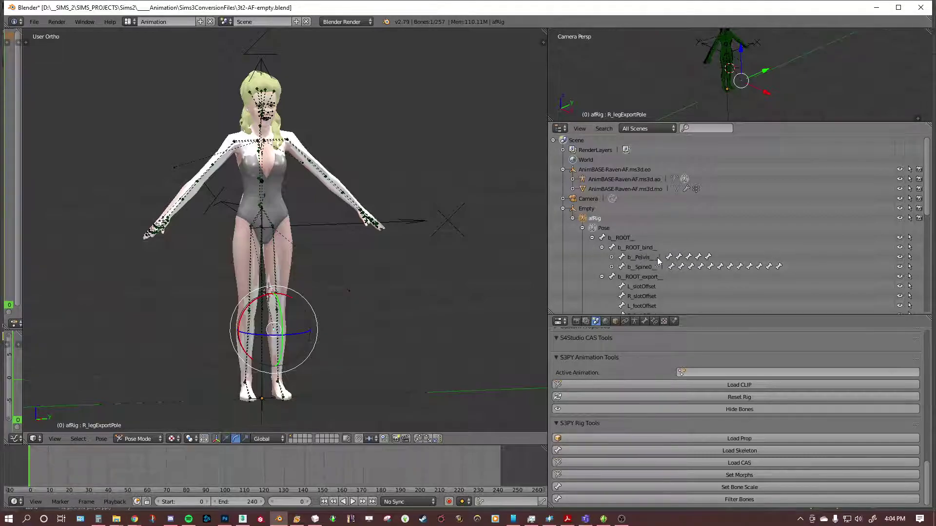
{"action": "left_click", "coordinate": [612, 258]}
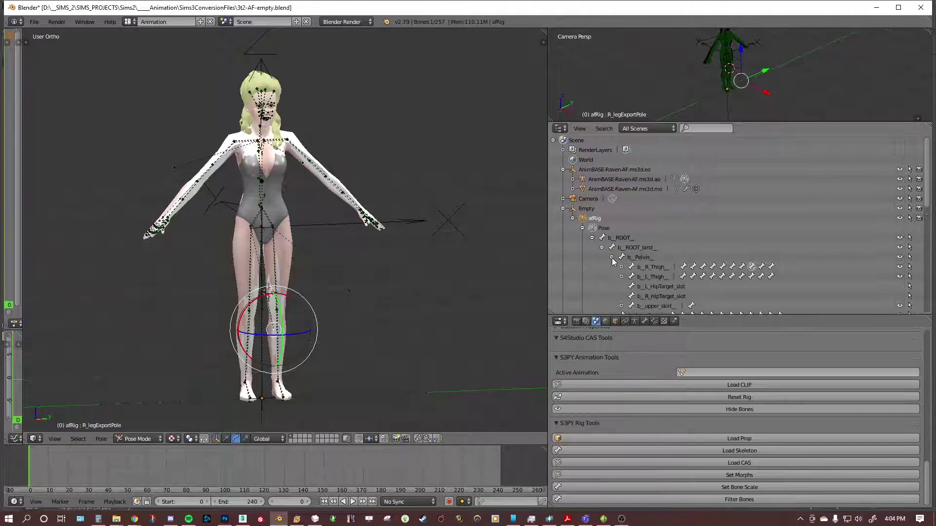
{"action": "left_click", "coordinate": [660, 267]}
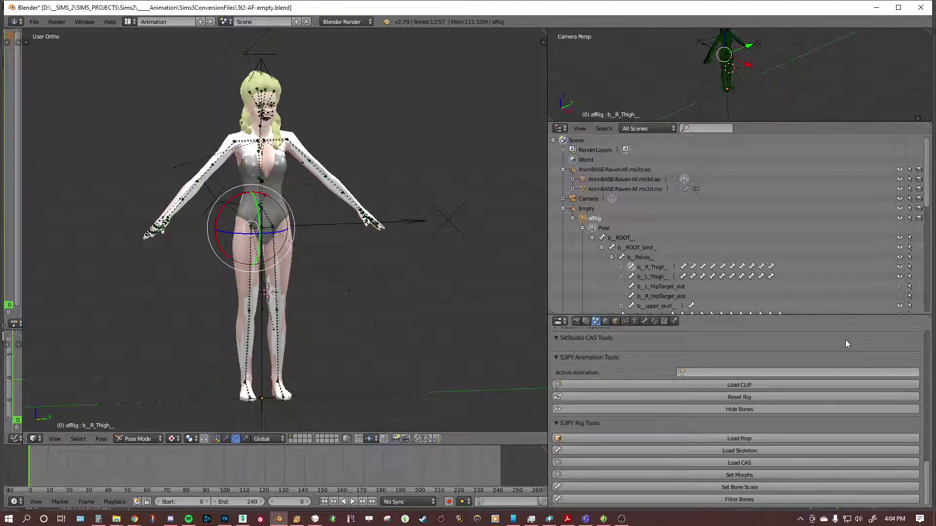
Step: Load the S3_6B20C4F3 CLIP animation from the Sims3ConversionFiles folder onto afRig with the S3PY Animation Tools
{"action": "left_click", "coordinate": [773, 385]}
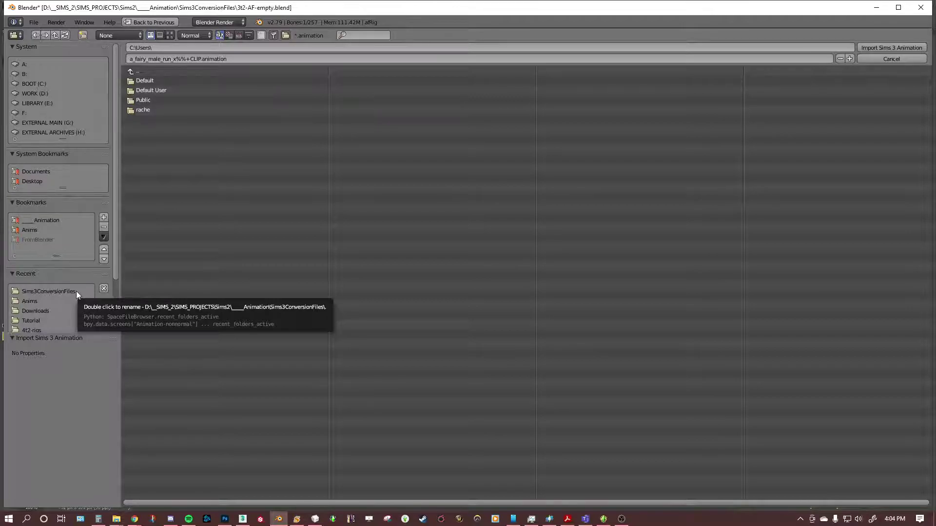
{"action": "left_click", "coordinate": [49, 291]}
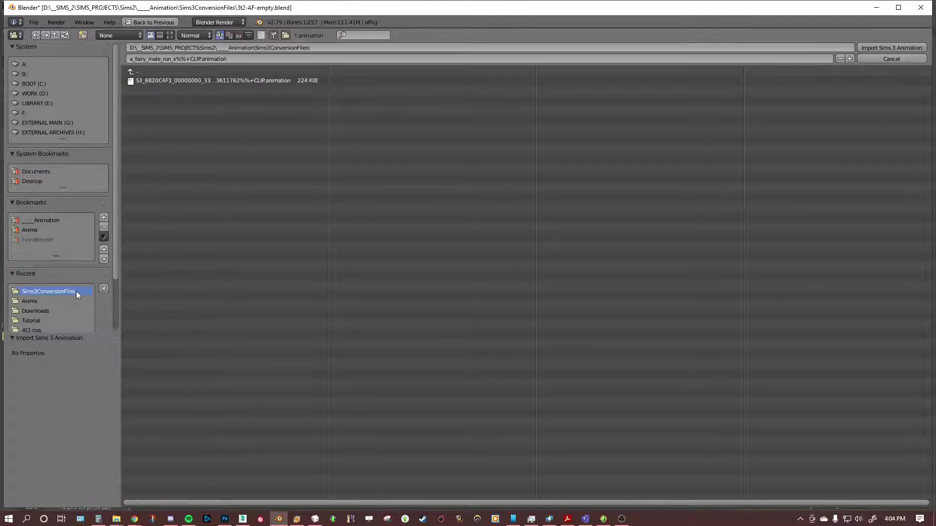
{"action": "double_click", "coordinate": [292, 81]}
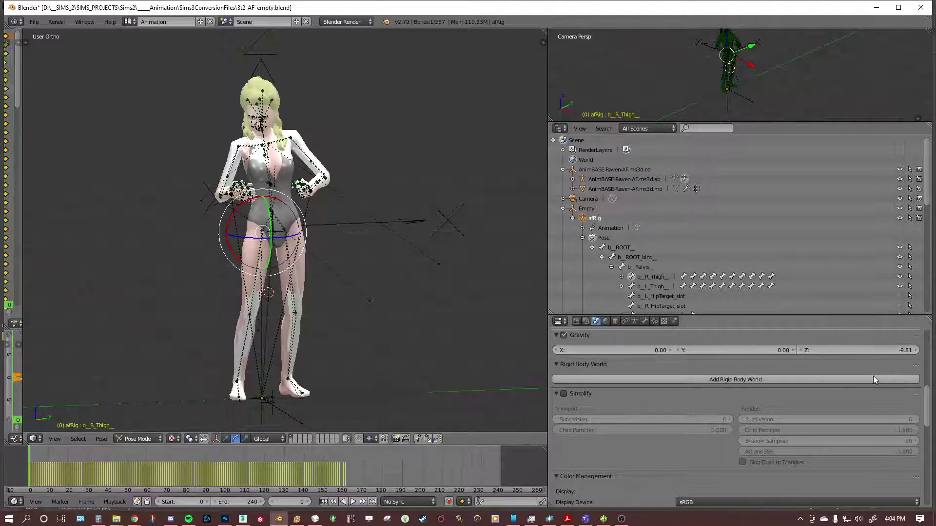
{"action": "scroll", "coordinate": [741, 421], "scroll_direction": "down", "scroll_amount": 8}
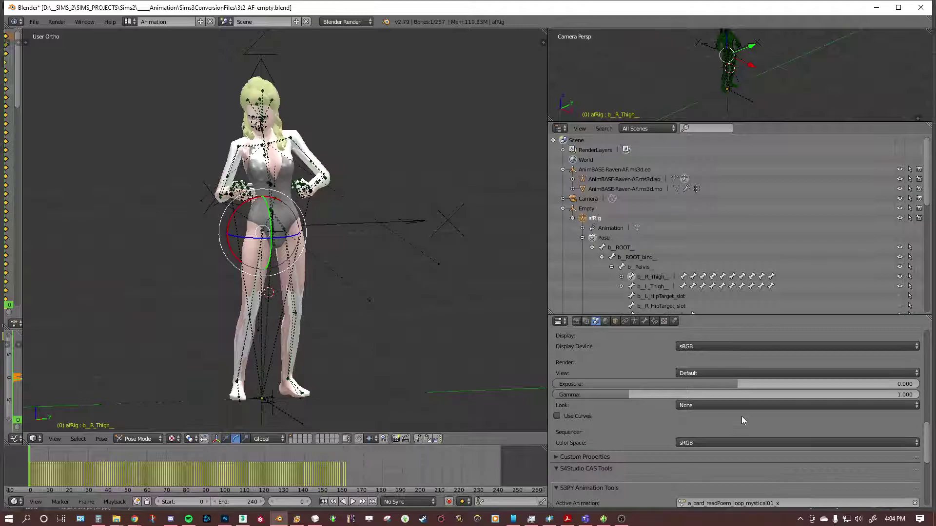
{"action": "scroll", "coordinate": [742, 416], "scroll_direction": "down", "scroll_amount": 6}
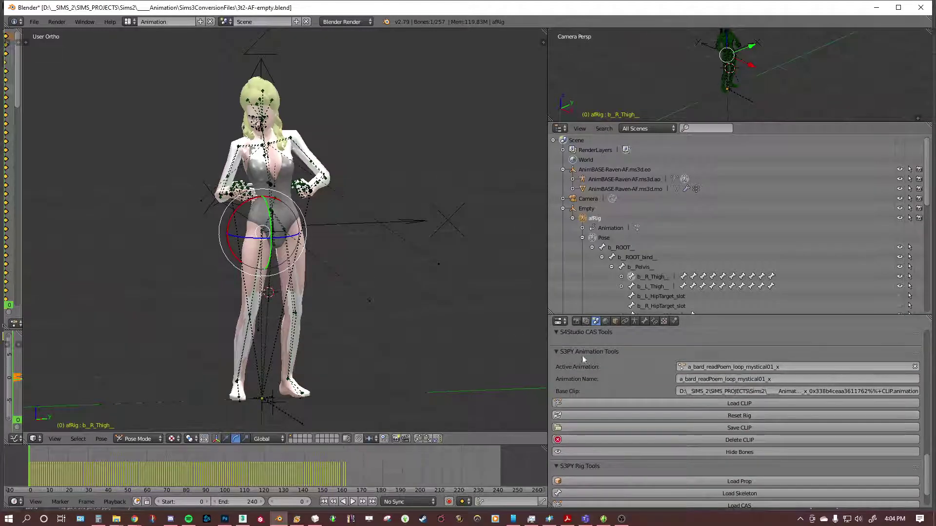
{"action": "scroll", "coordinate": [633, 366], "scroll_direction": "down", "scroll_amount": 1}
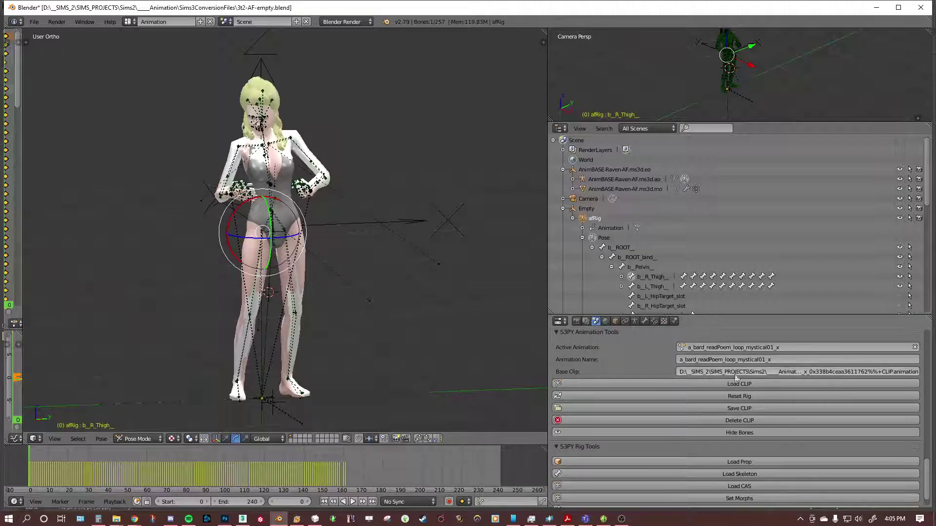
Step: Play back the imported animation in the timeline to check its motion and where its keyframes end, and stop playback
{"action": "key", "text": "alt+a"}
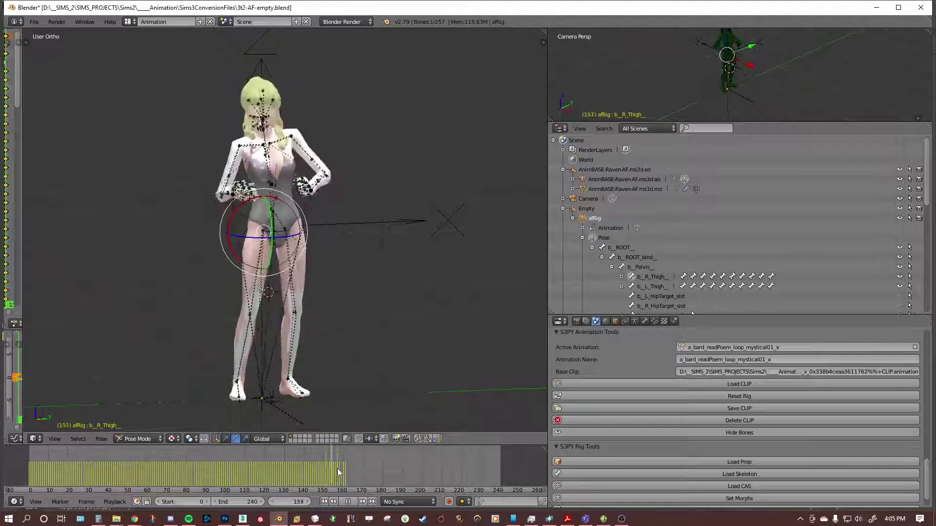
{"action": "key", "text": "Escape"}
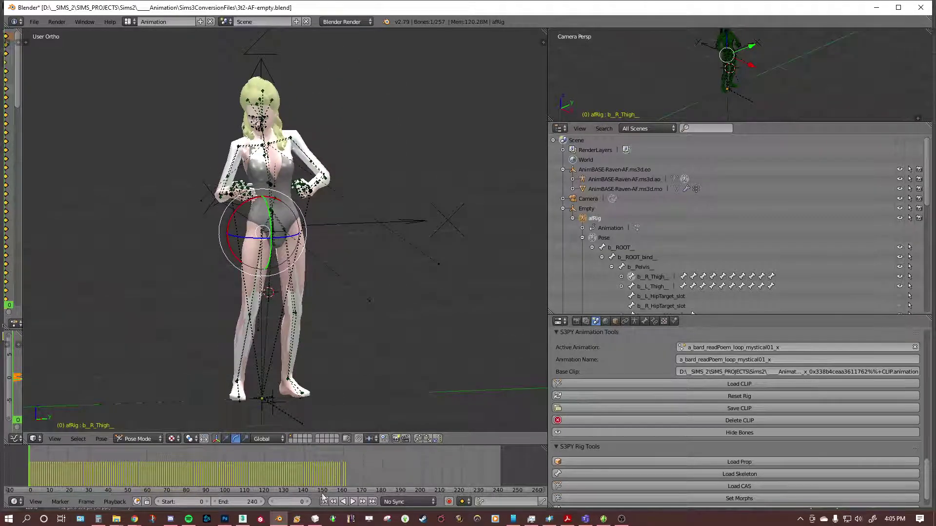
{"action": "left_click", "coordinate": [355, 503]}
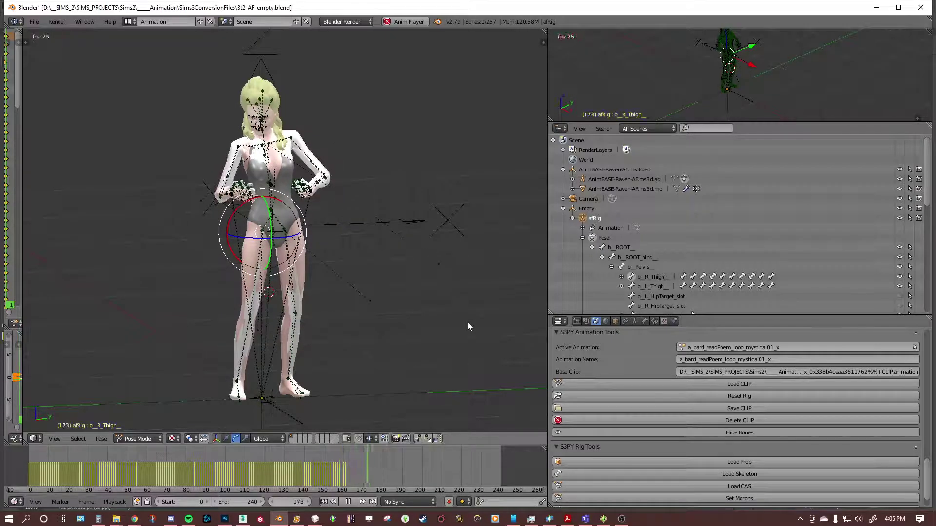
{"action": "left_click", "coordinate": [348, 502]}
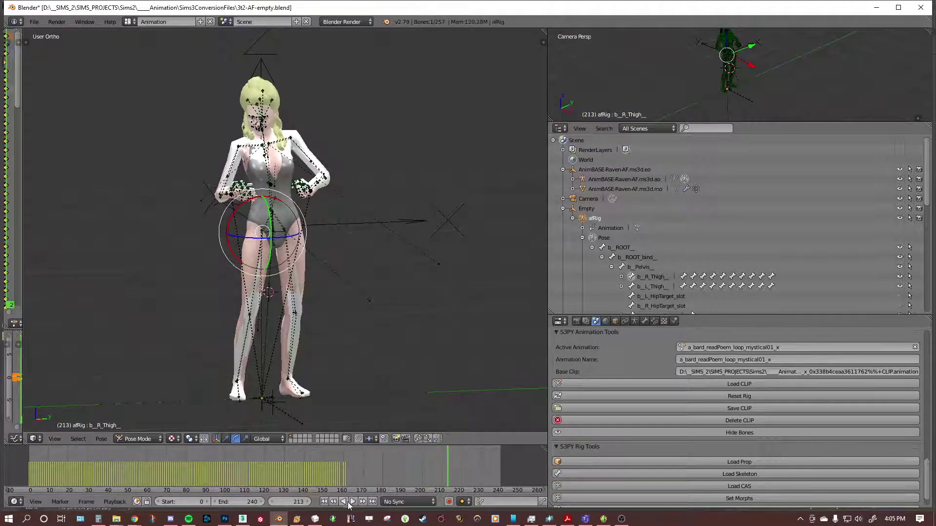
{"action": "key", "text": "alt+a"}
Step: Move the playhead to the last keyframe at frame 161 and set the animation's end frame to 161
{"action": "left_click_drag", "start_coordinate": [446, 465], "coordinate": [345, 475]}
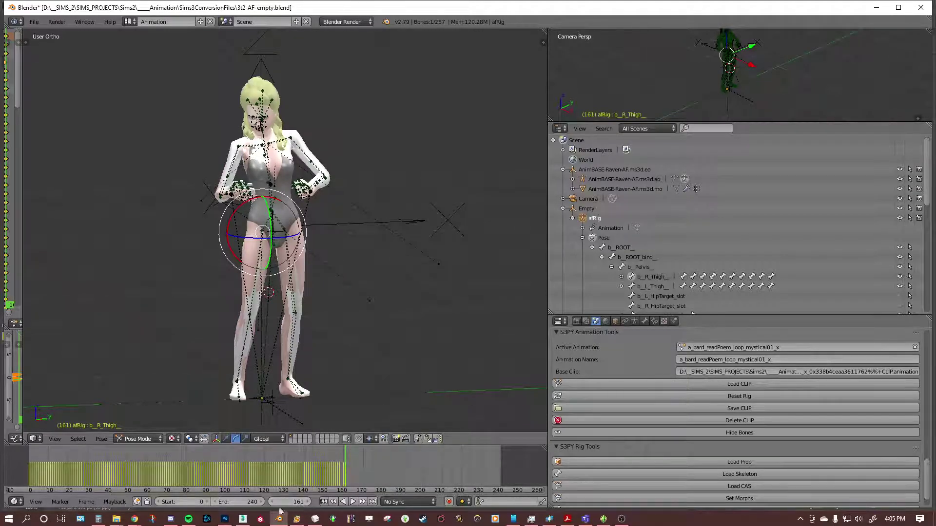
{"action": "left_click", "coordinate": [242, 502]}
{"action": "type", "text": "161"}
{"action": "key", "text": "Return"}
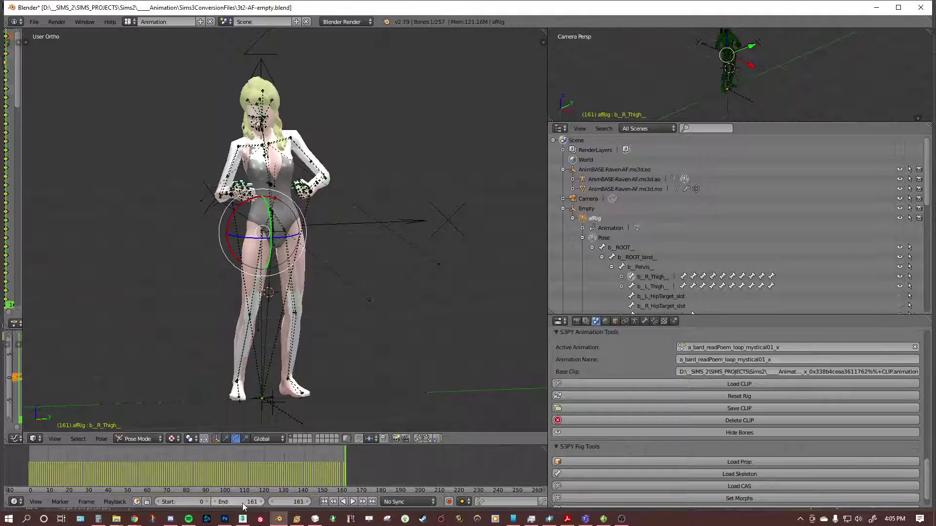
Step: Play the imported animation with the new end frame and stop it at frame 46 to check the pose
{"action": "left_click", "coordinate": [353, 502]}
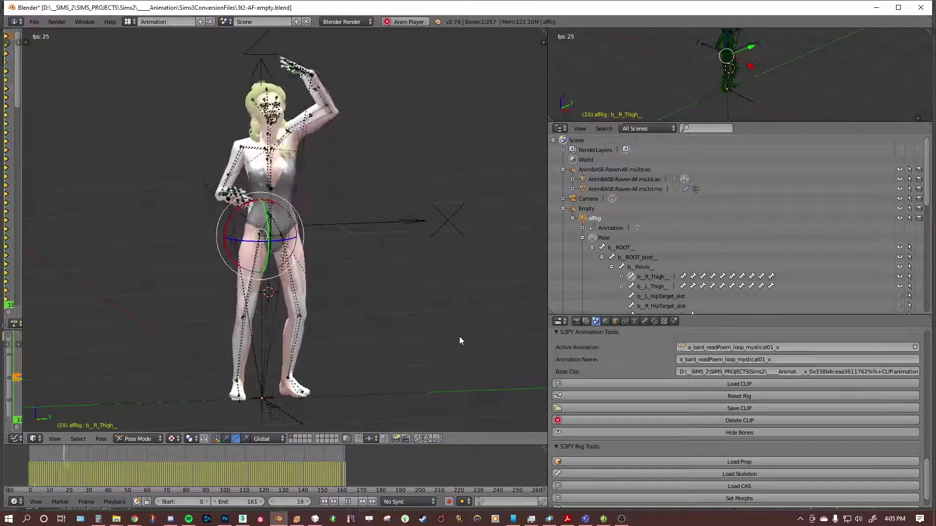
{"action": "left_click", "coordinate": [347, 501]}
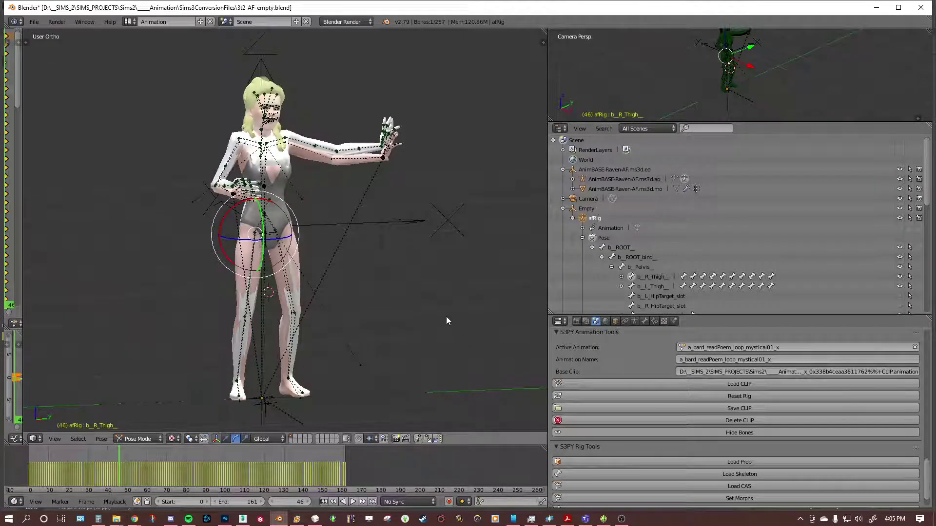
{"action": "scroll", "coordinate": [308, 260], "scroll_direction": "up", "scroll_amount": 2}
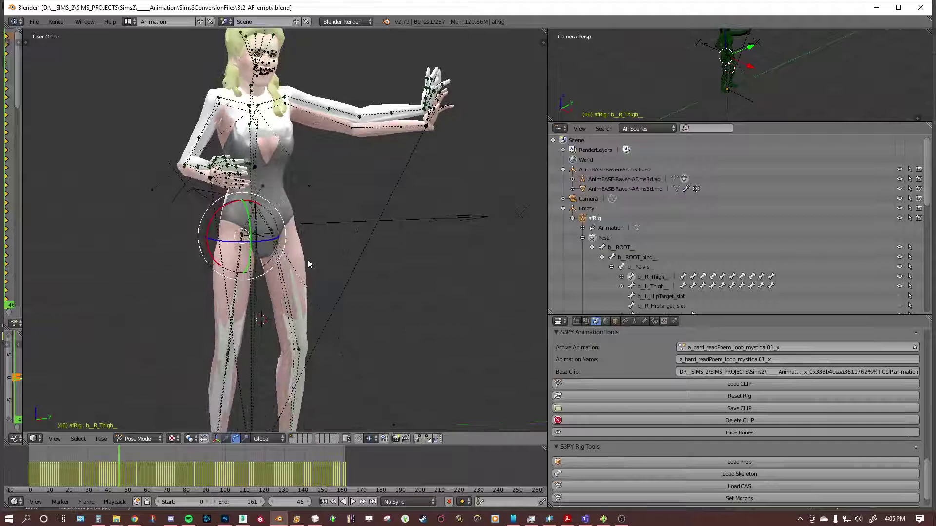
{"action": "scroll", "coordinate": [308, 264], "scroll_direction": "down", "scroll_amount": 1}
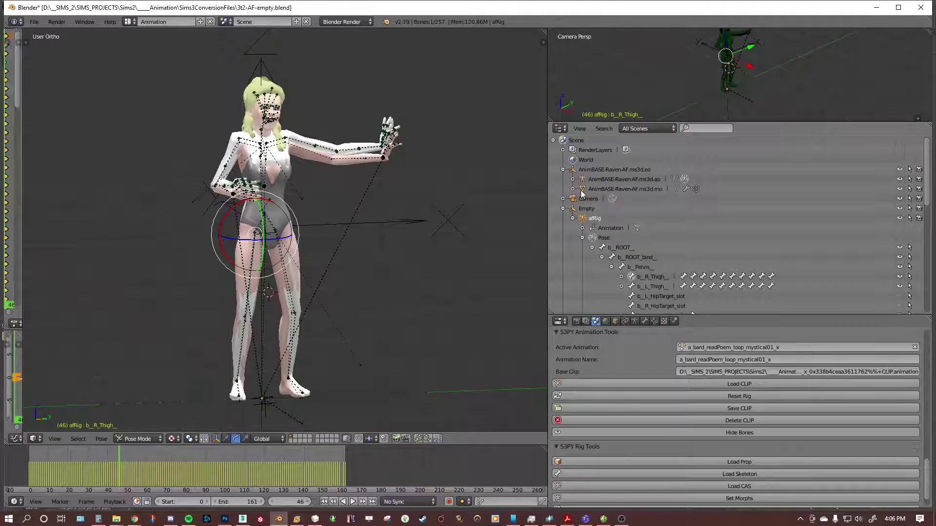
Step: Select the AnimBASE-Raven-AF.ms3d.mo mesh and inspect its torso, arms and hands against the rig
{"action": "left_click", "coordinate": [648, 189]}
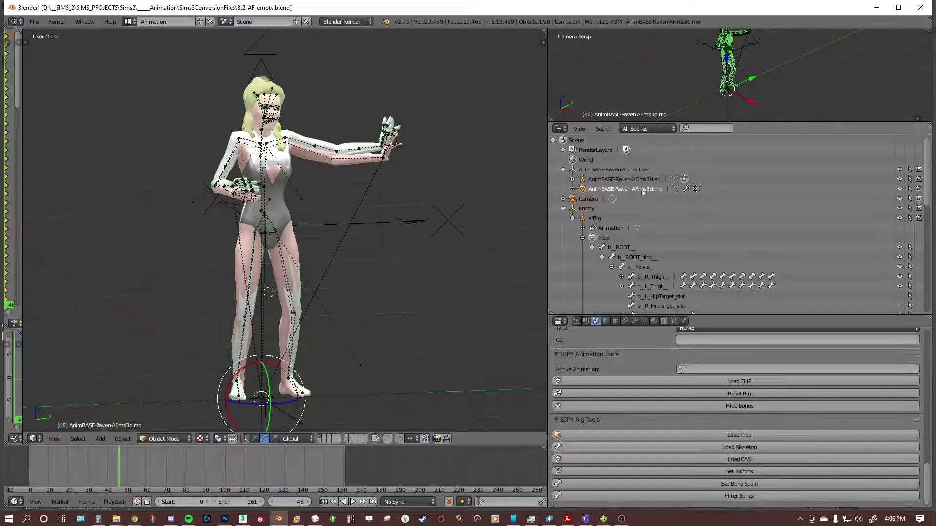
{"action": "scroll", "coordinate": [334, 168], "scroll_direction": "up", "scroll_amount": 5}
{"action": "scroll", "coordinate": [297, 170], "scroll_direction": "up", "scroll_amount": 5}
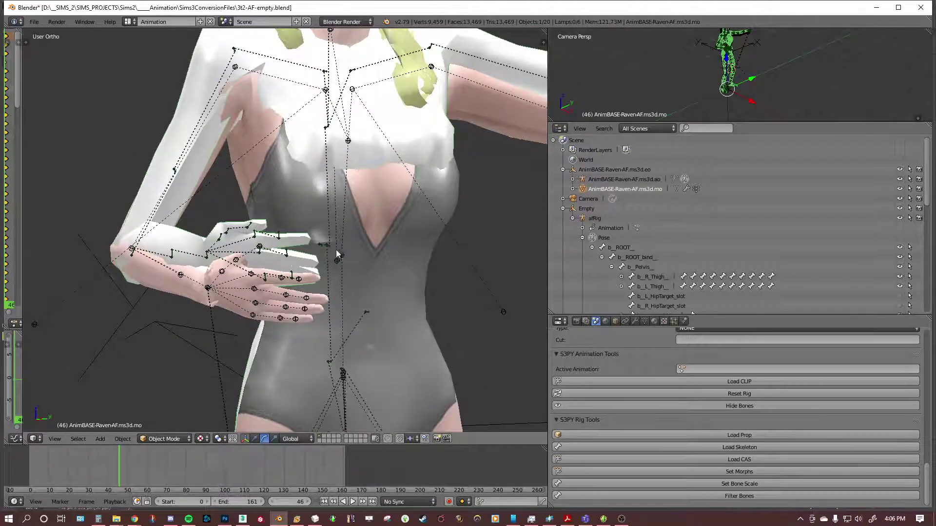
{"action": "scroll", "coordinate": [333, 249], "scroll_direction": "down", "scroll_amount": 5}
{"action": "middle_click_drag", "start_coordinate": [374, 243], "coordinate": [397, 279]}
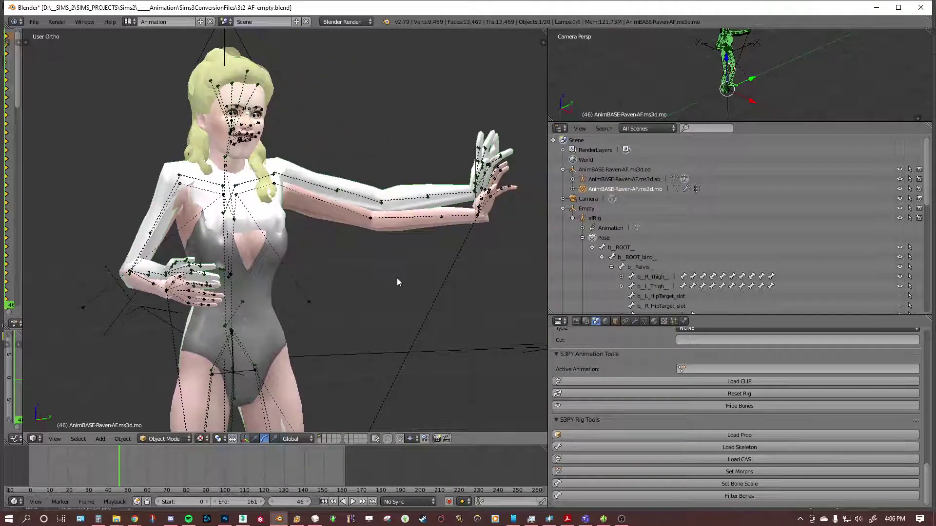
Step: Export the selected mesh in MilkShape 3D format as bard_pose.ms3d in the Sims3ConversionFiles folder
{"action": "left_click", "coordinate": [34, 23]}
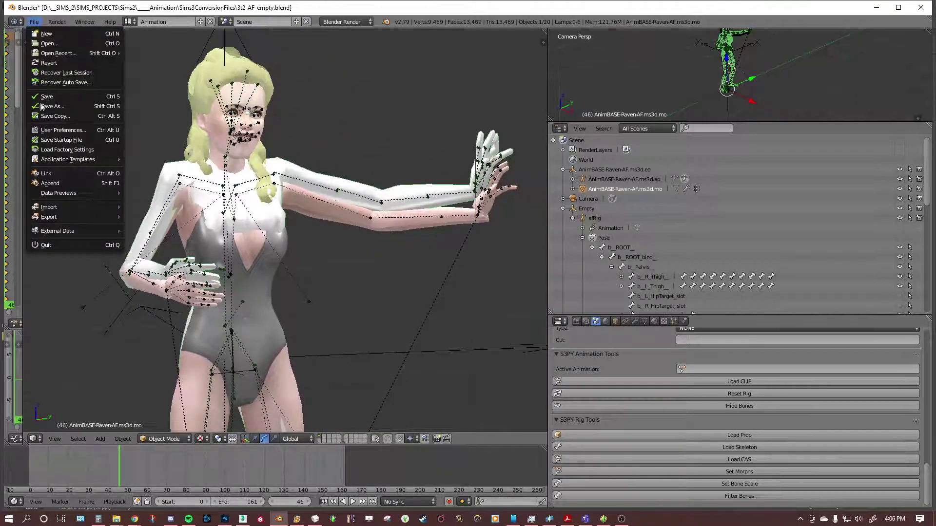
{"action": "mouse_move", "coordinate": [72, 219]}
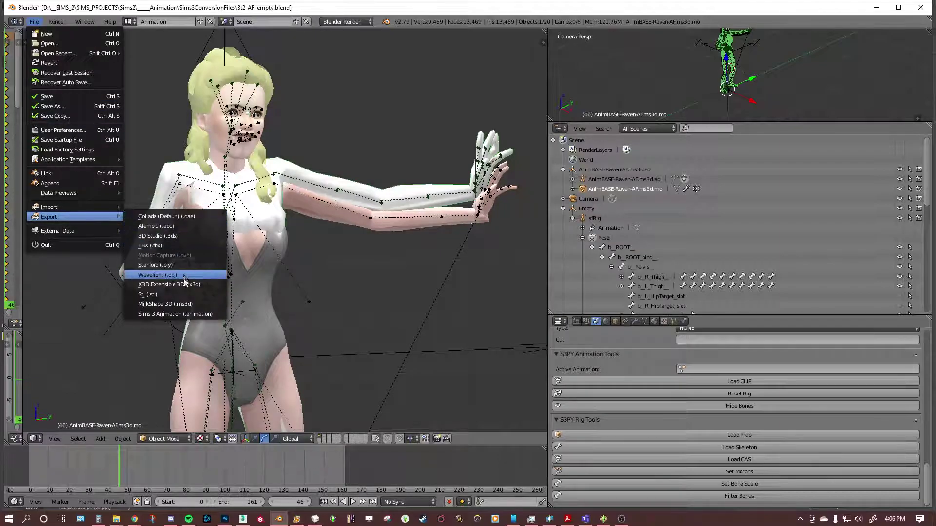
{"action": "left_click", "coordinate": [197, 306]}
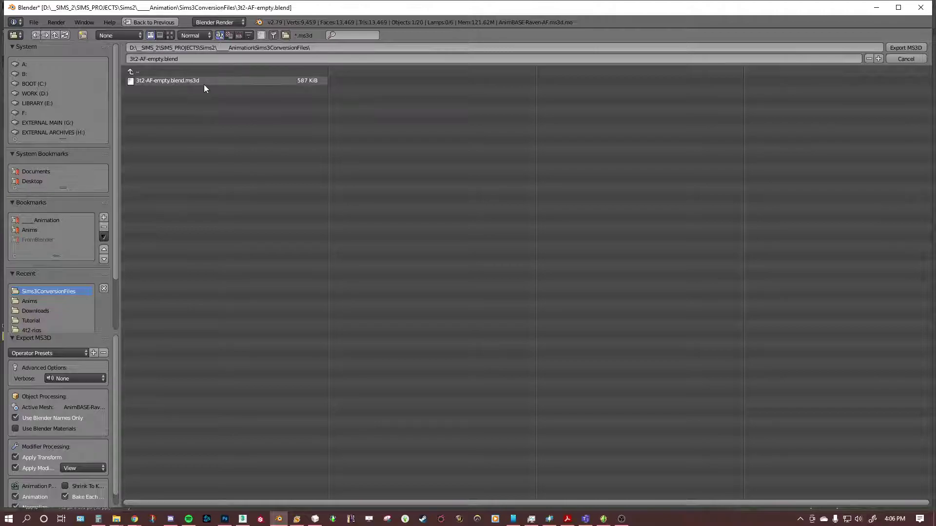
{"action": "left_click", "coordinate": [195, 59]}
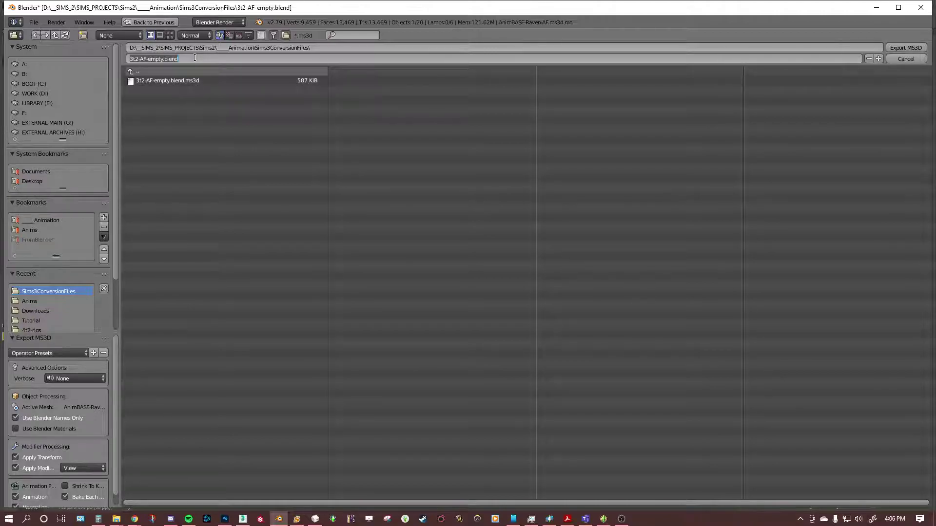
{"action": "type", "text": "bard_pose"}
{"action": "key", "text": "Return"}
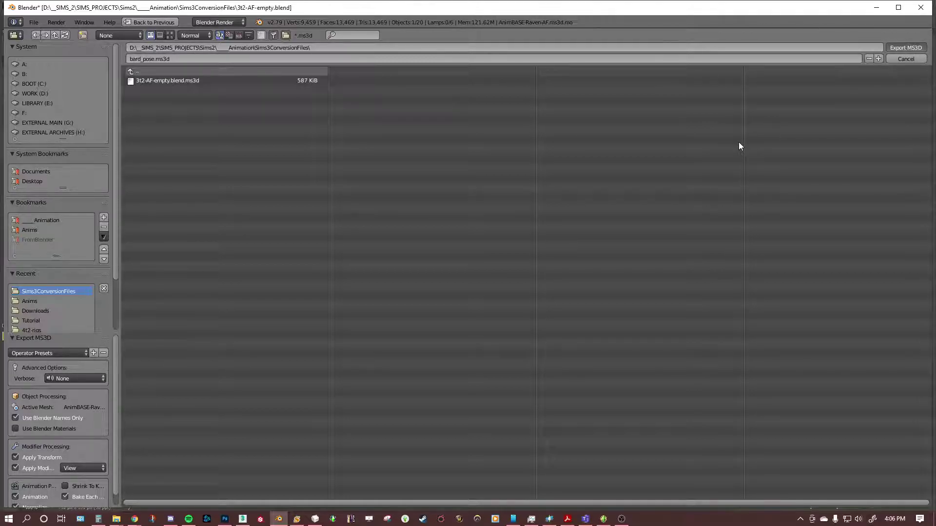
{"action": "key", "text": "Return"}
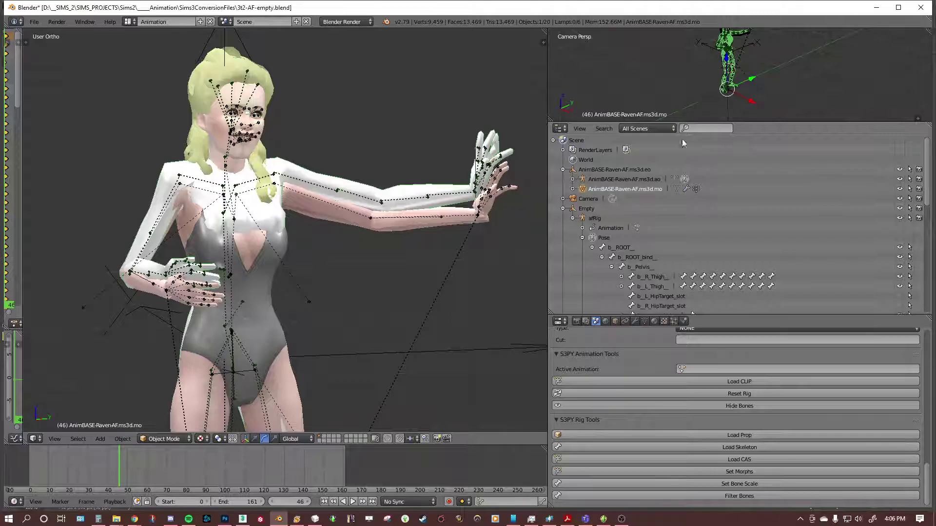
Step: Examine the posed figure as a whole, and its legs and feet up close, for how well the mesh matches the rig
{"action": "scroll", "coordinate": [280, 125], "scroll_direction": "down", "scroll_amount": 2}
{"action": "scroll", "coordinate": [279, 125], "scroll_direction": "down", "scroll_amount": 1}
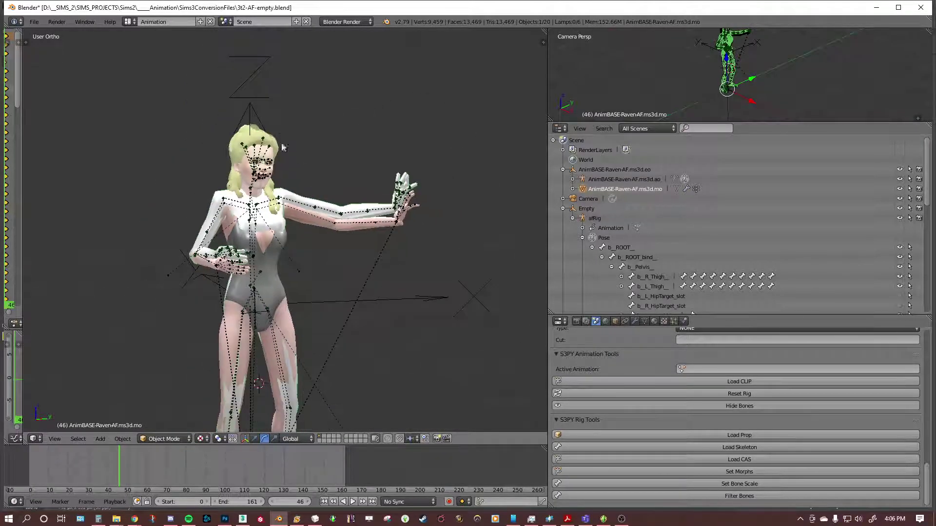
{"action": "scroll", "coordinate": [341, 297], "scroll_direction": "down", "scroll_amount": 1}
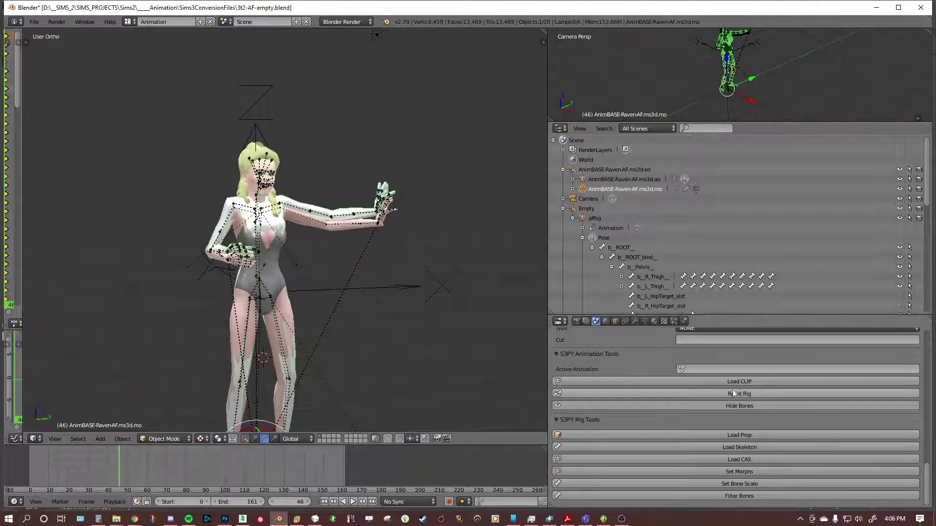
{"action": "scroll", "coordinate": [400, 247], "scroll_direction": "down", "scroll_amount": 3}
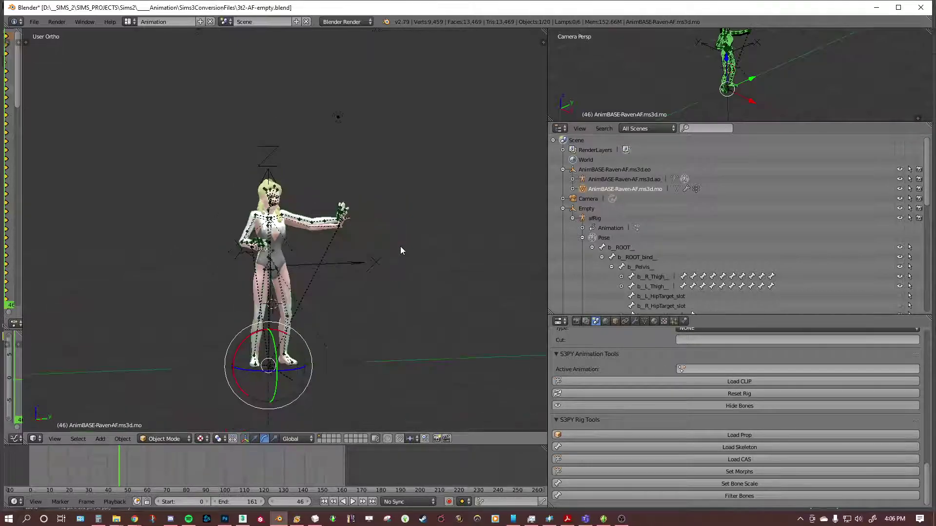
{"action": "scroll", "coordinate": [282, 263], "scroll_direction": "up", "scroll_amount": 3}
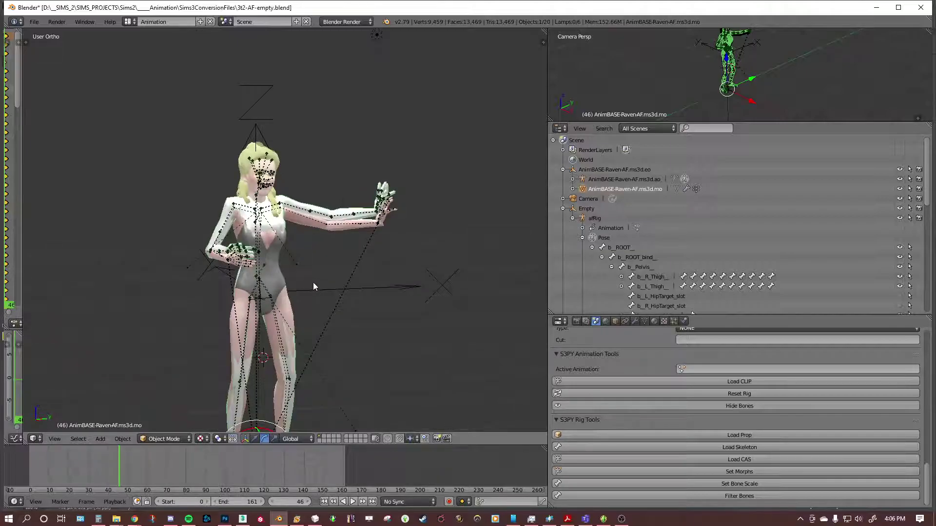
{"action": "middle_click_drag", "start_coordinate": [323, 299], "coordinate": [331, 230], "text": "shift"}
{"action": "scroll", "coordinate": [246, 402], "scroll_direction": "up", "scroll_amount": 4}
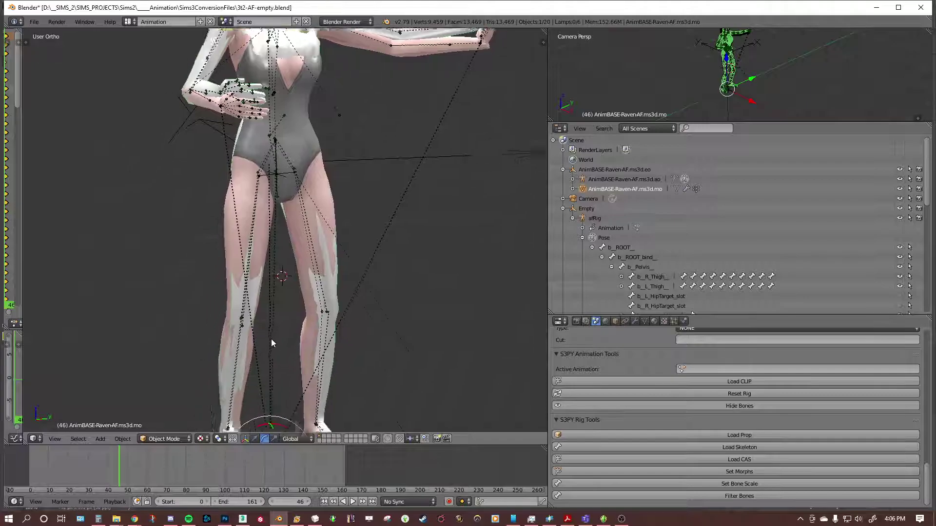
{"action": "middle_click_drag", "start_coordinate": [269, 344], "coordinate": [297, 257], "text": "shift"}
{"action": "scroll", "coordinate": [260, 369], "scroll_direction": "up", "scroll_amount": 3}
{"action": "scroll", "coordinate": [260, 371], "scroll_direction": "down", "scroll_amount": 3}
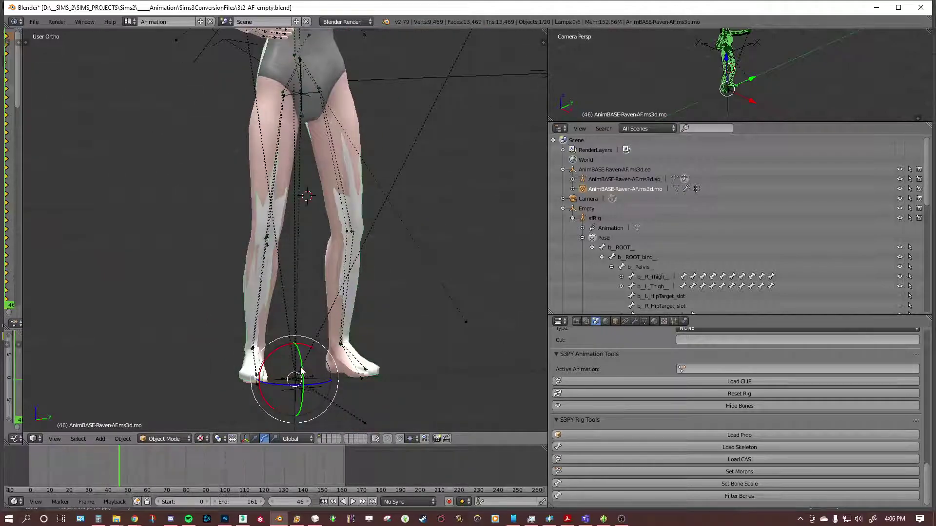
{"action": "middle_click_drag", "start_coordinate": [287, 365], "coordinate": [334, 361]}
Step: Scrub back and forth through the animation while examining how the feet, arms and upper body follow the motion
{"action": "left_click_drag", "start_coordinate": [118, 467], "coordinate": [153, 470]}
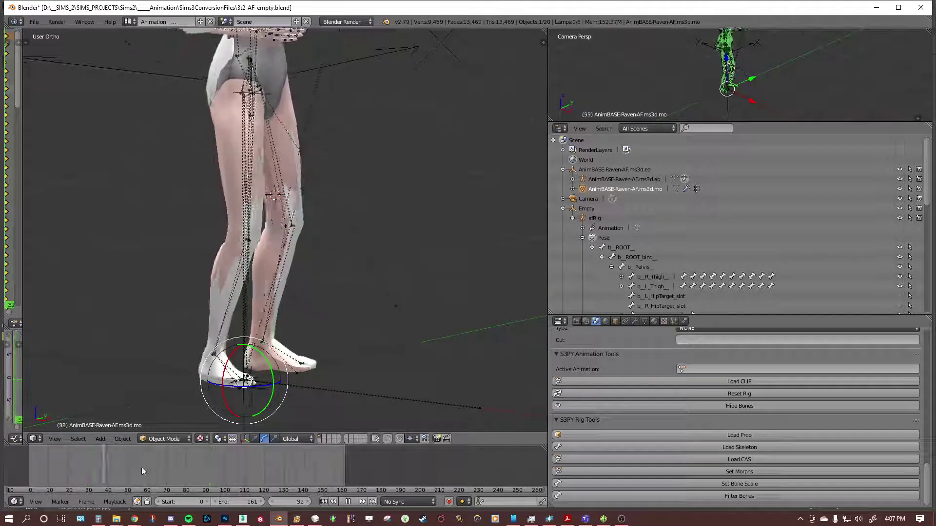
{"action": "scroll", "coordinate": [381, 276], "scroll_direction": "down", "scroll_amount": 3}
{"action": "middle_click_drag", "start_coordinate": [386, 165], "coordinate": [380, 293], "text": "shift"}
{"action": "scroll", "coordinate": [390, 243], "scroll_direction": "up", "scroll_amount": 4}
{"action": "middle_click_drag", "start_coordinate": [397, 215], "coordinate": [419, 248], "text": "shift"}
{"action": "left_click_drag", "start_coordinate": [156, 482], "coordinate": [47, 475]}
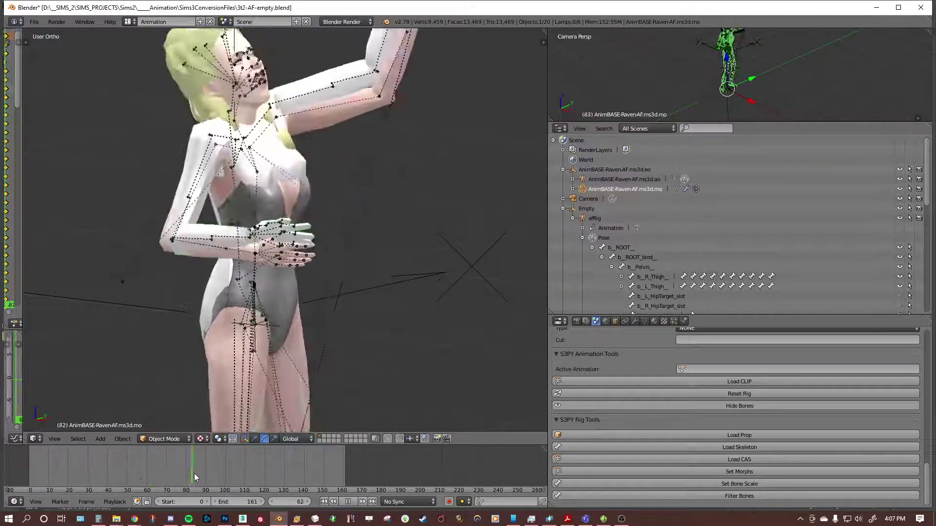
{"action": "left_click_drag", "start_coordinate": [260, 475], "coordinate": [48, 464]}
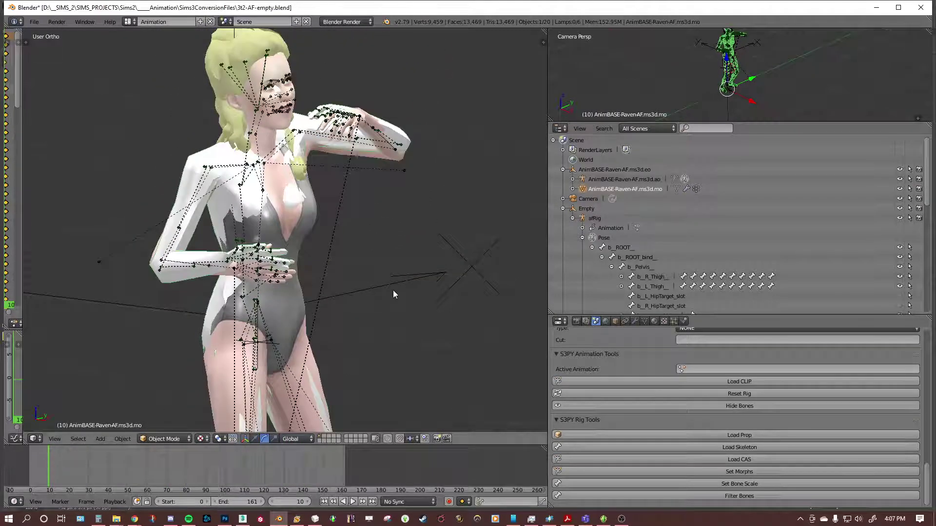
{"action": "scroll", "coordinate": [392, 290], "scroll_direction": "down", "scroll_amount": 3}
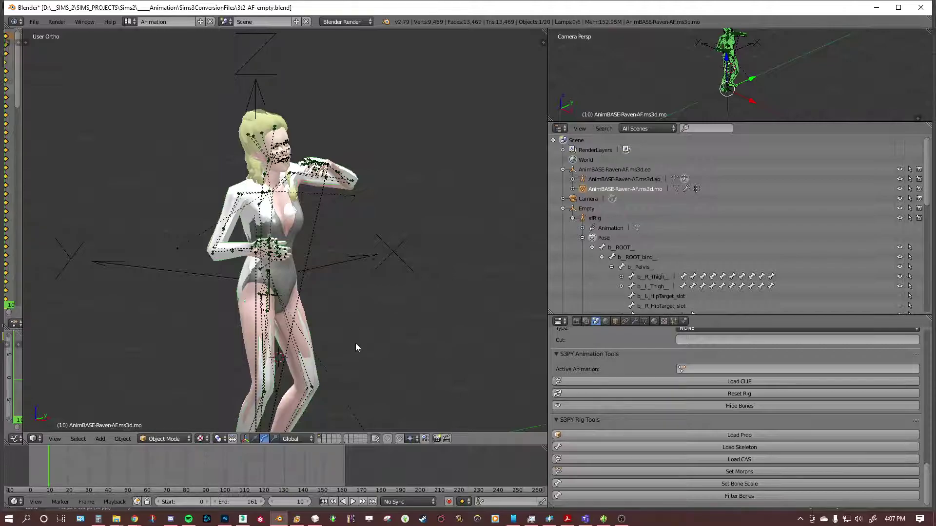